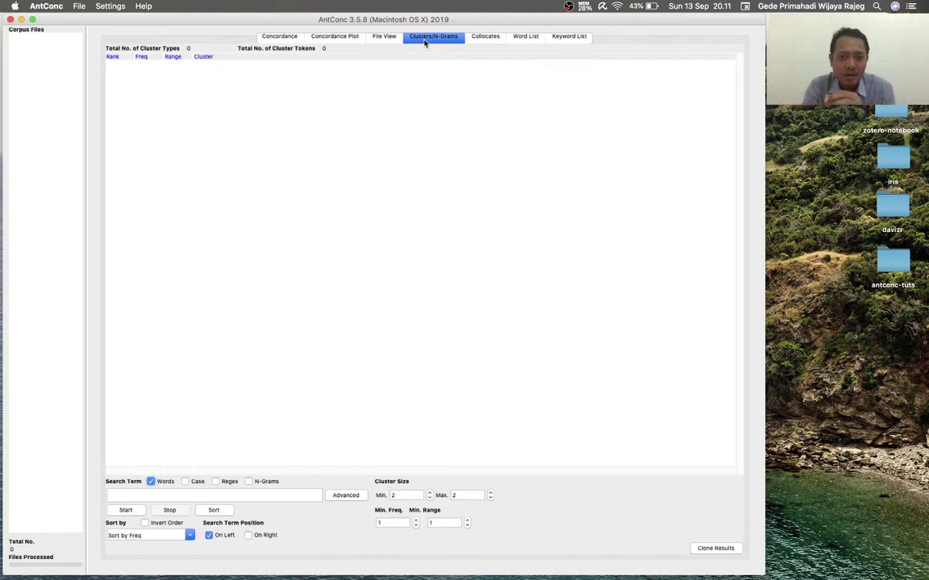
Load all text files from the webscraping_cerpen_2010 folder as the corpus.
left_click(80, 6)
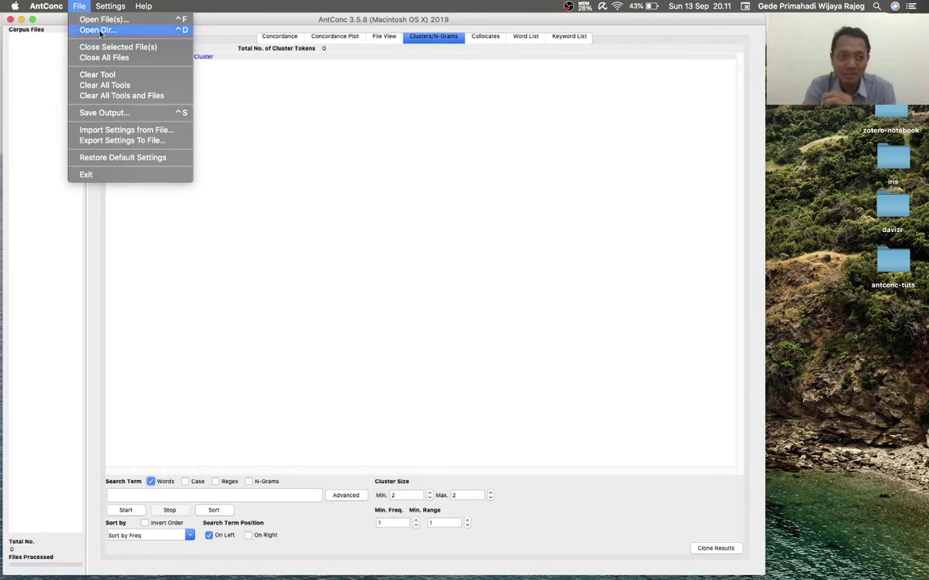
left_click(97, 30)
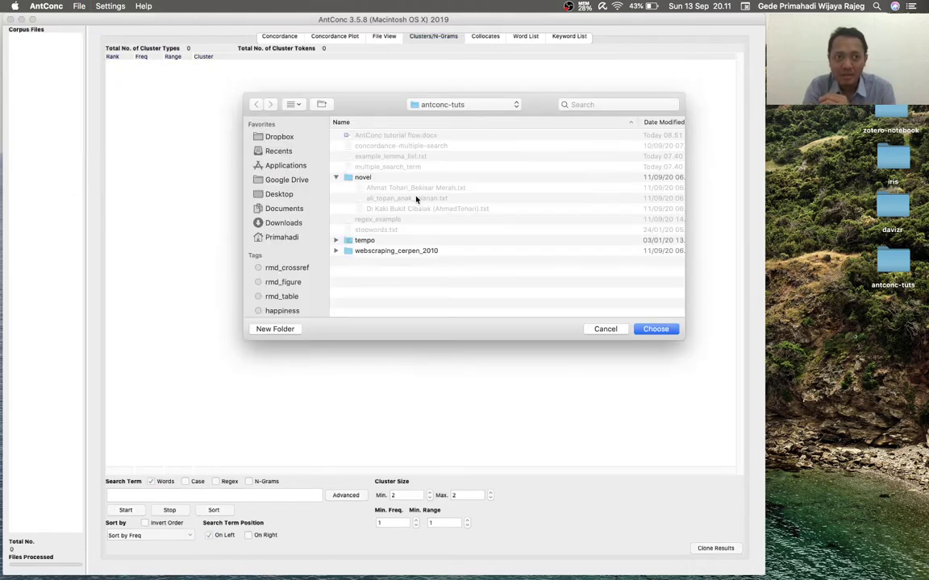
left_click(358, 250)
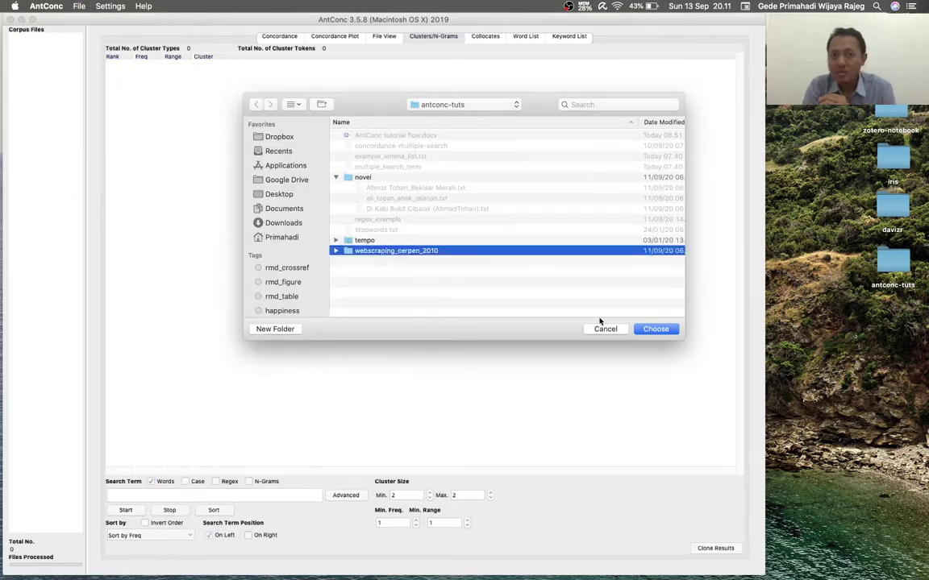
left_click(657, 329)
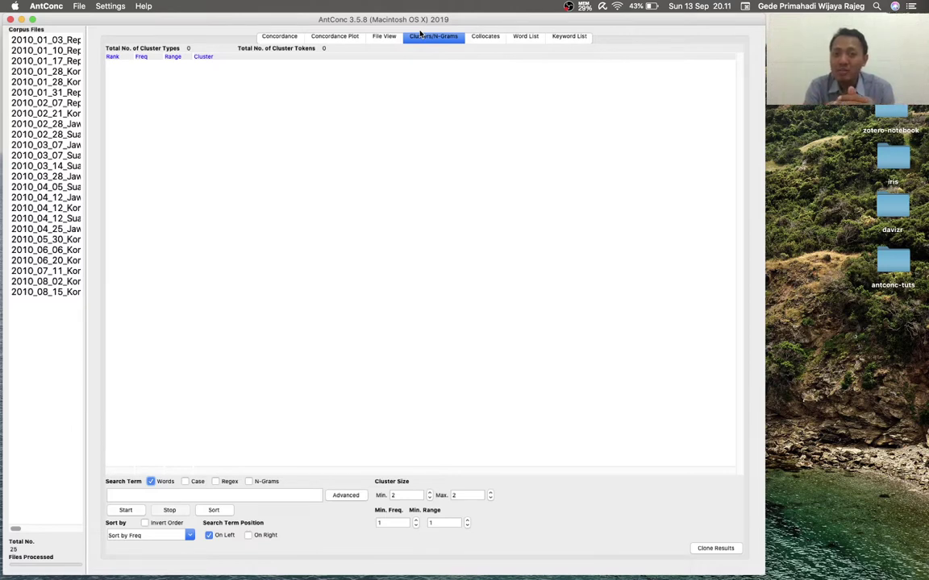
Generate the two-word clusters for "malam" and check the concordance lines of the "malam itu" cluster.
left_click(140, 496)
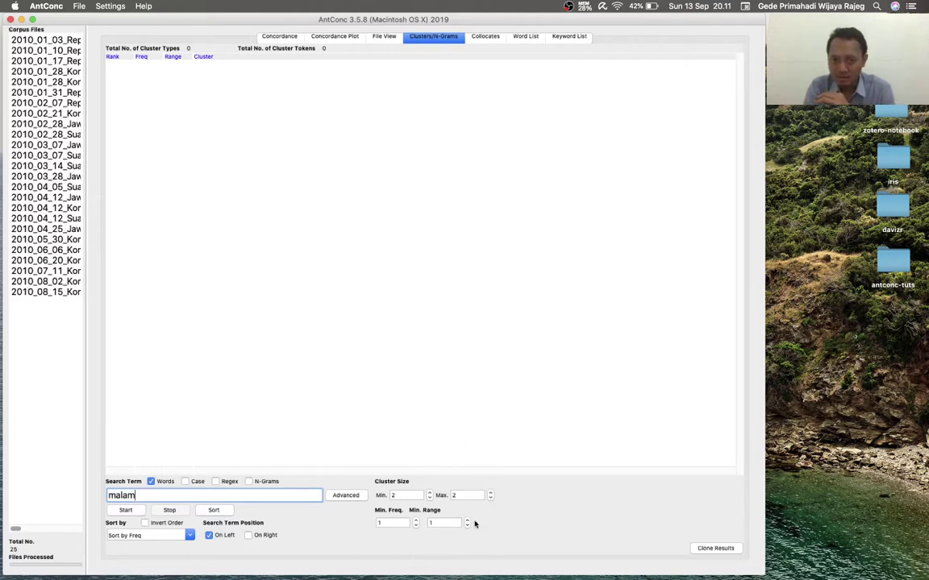
left_click(124, 511)
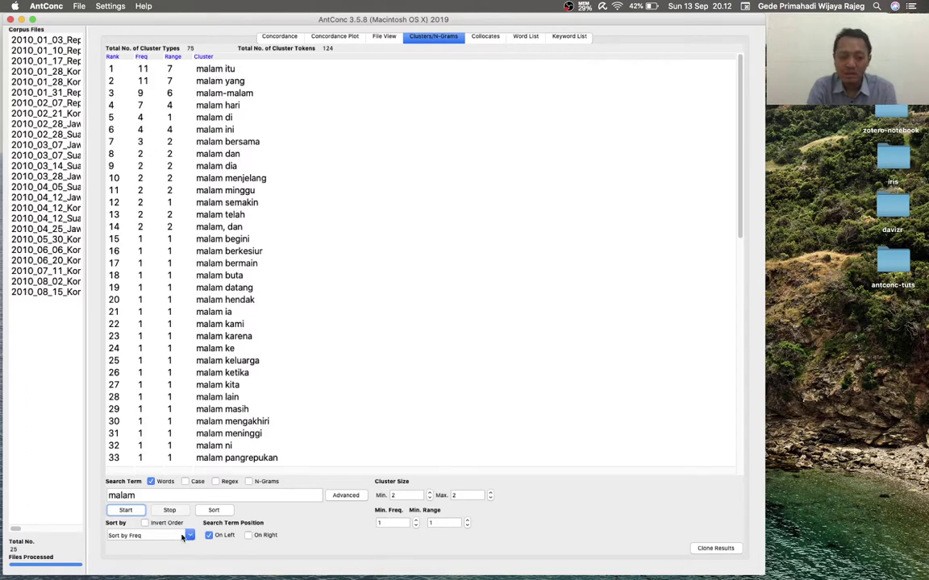
left_click(225, 69)
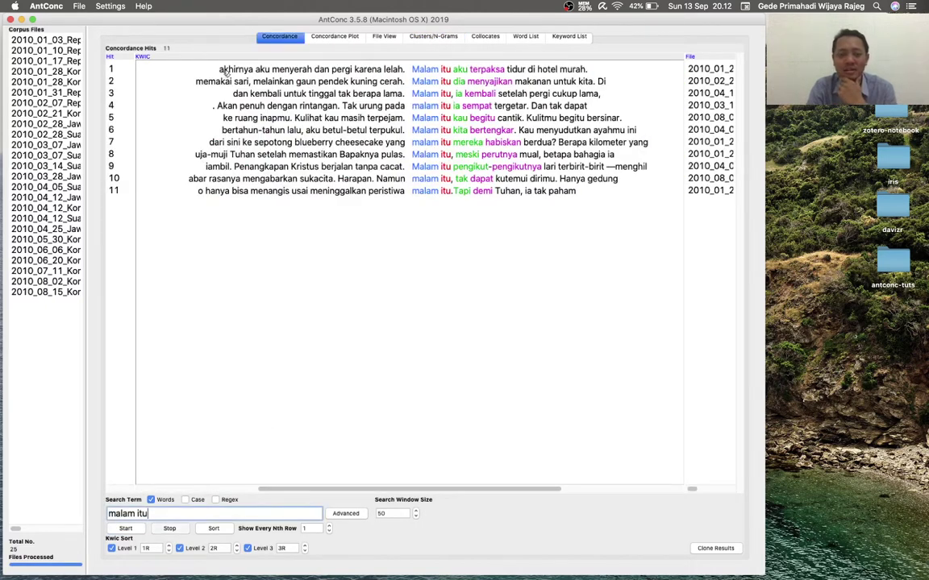
left_click(412, 36)
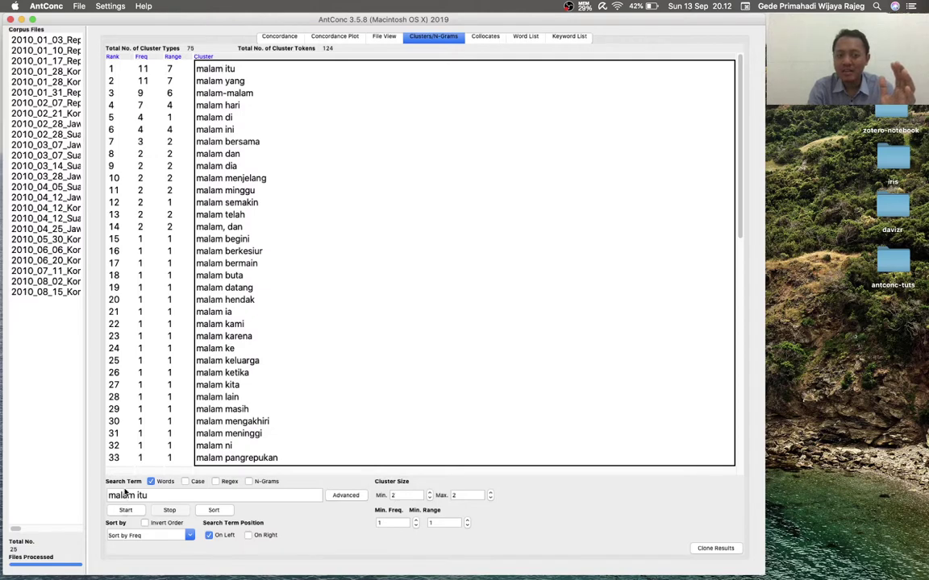
Set the maximum cluster size to 3, restore the search term to "malam" and regenerate the clusters.
left_click(490, 494)
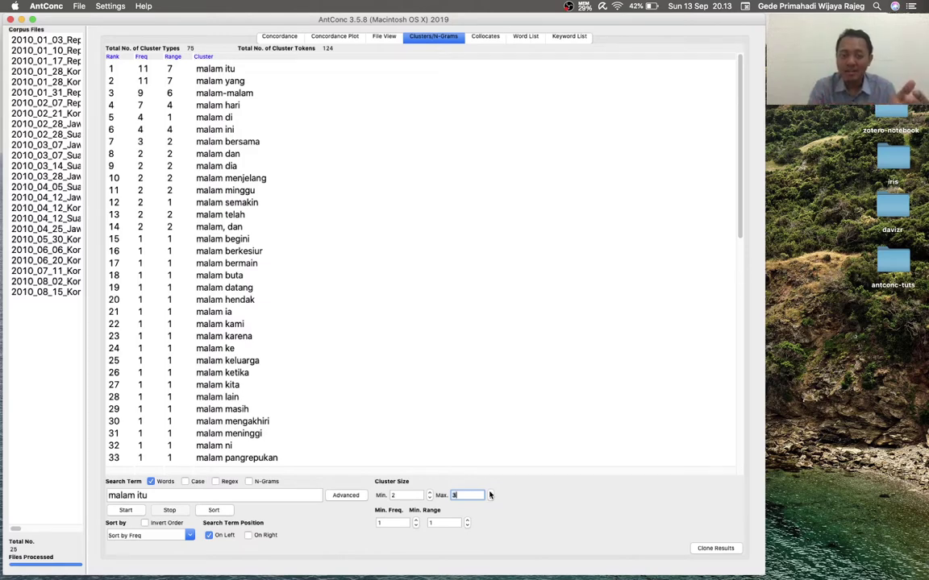
left_click(152, 498)
key("BackSpace")
key("BackSpace")
key("BackSpace")
key("BackSpace")
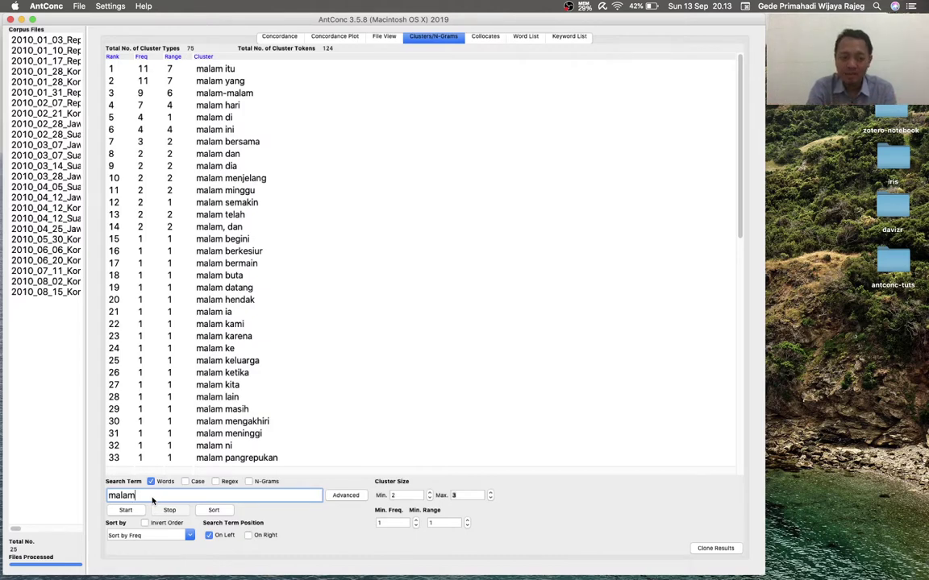
left_click(125, 510)
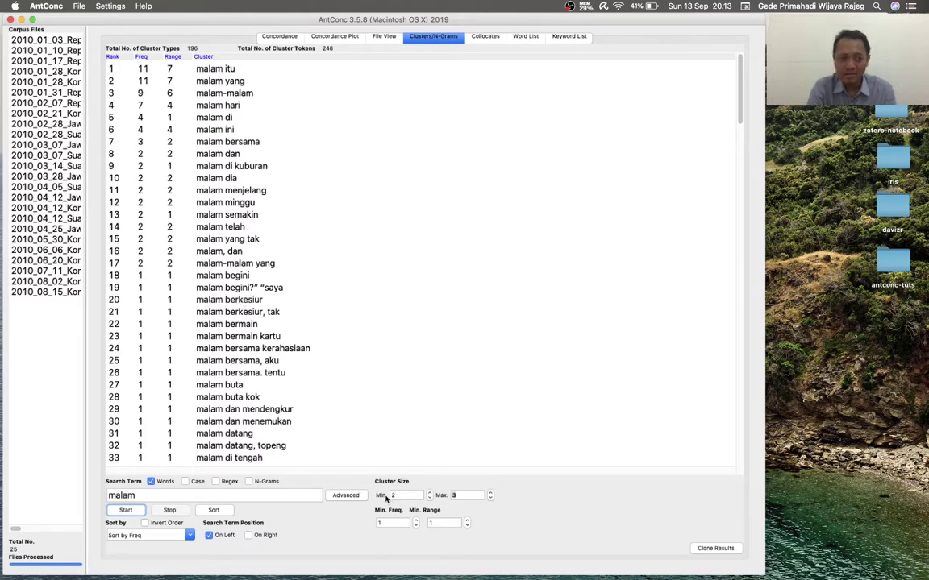
Regenerate the "malam" clusters with a maximum cluster size of 2 and a minimum frequency of 2.
left_click(491, 499)
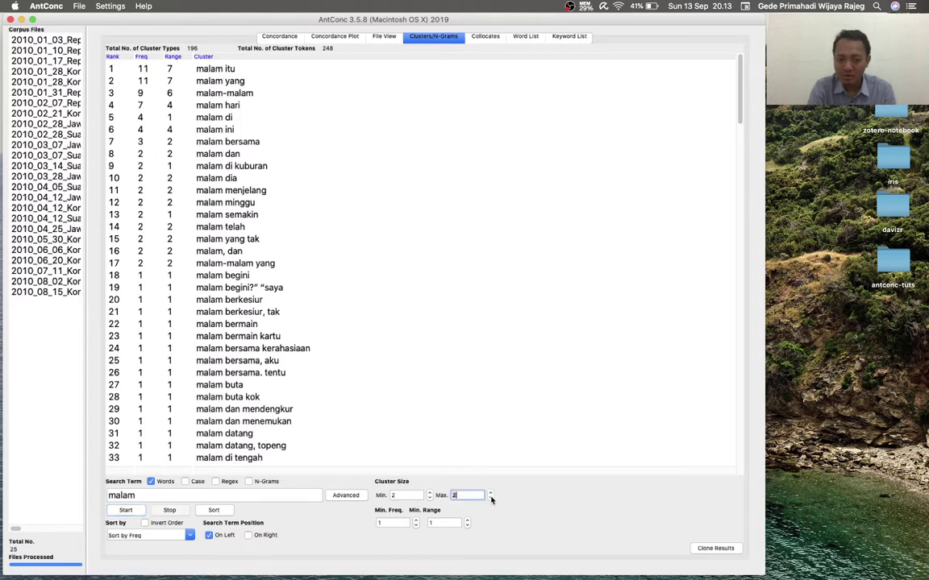
left_click(415, 522)
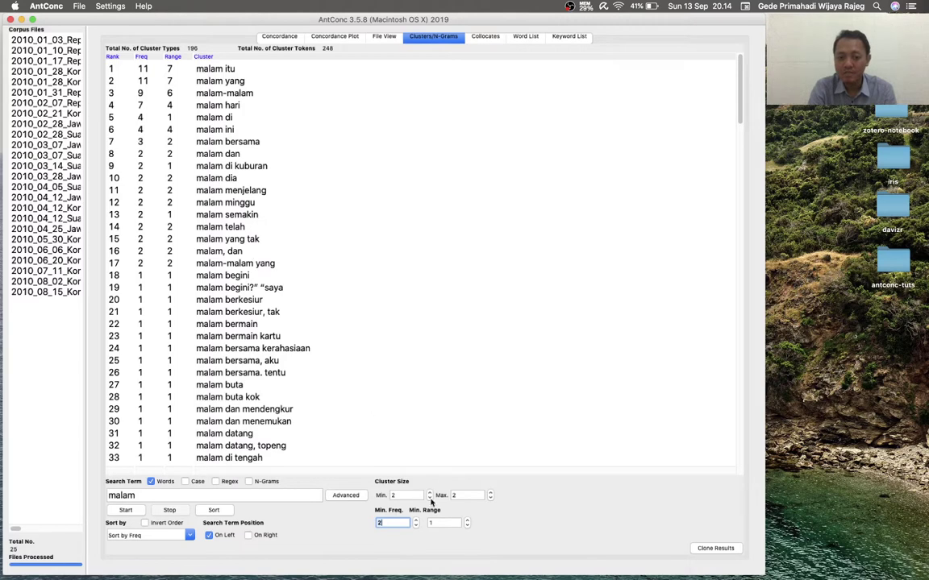
left_click(133, 514)
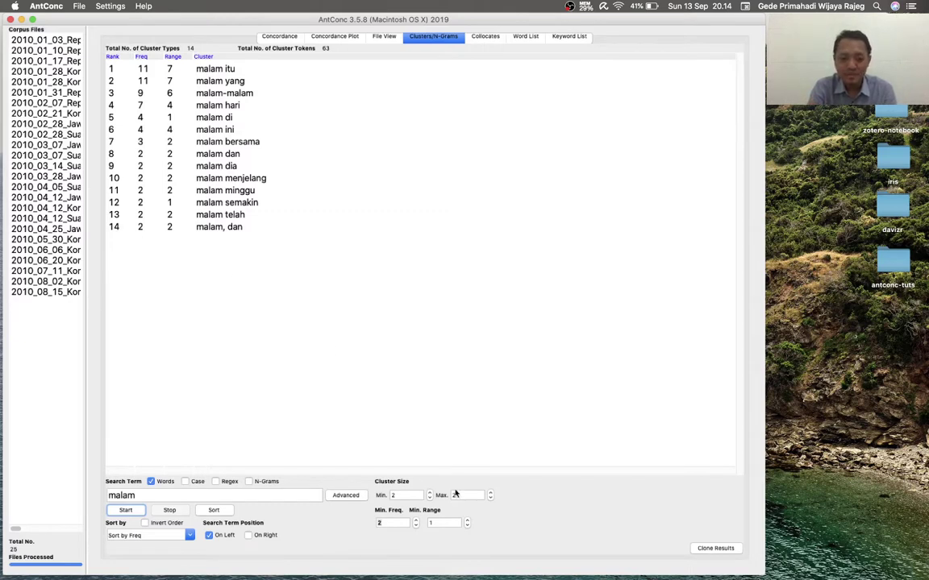
Narrow the cluster list by setting the minimum frequency to 3 and the minimum range to 3, running the search after each change.
left_click(416, 520)
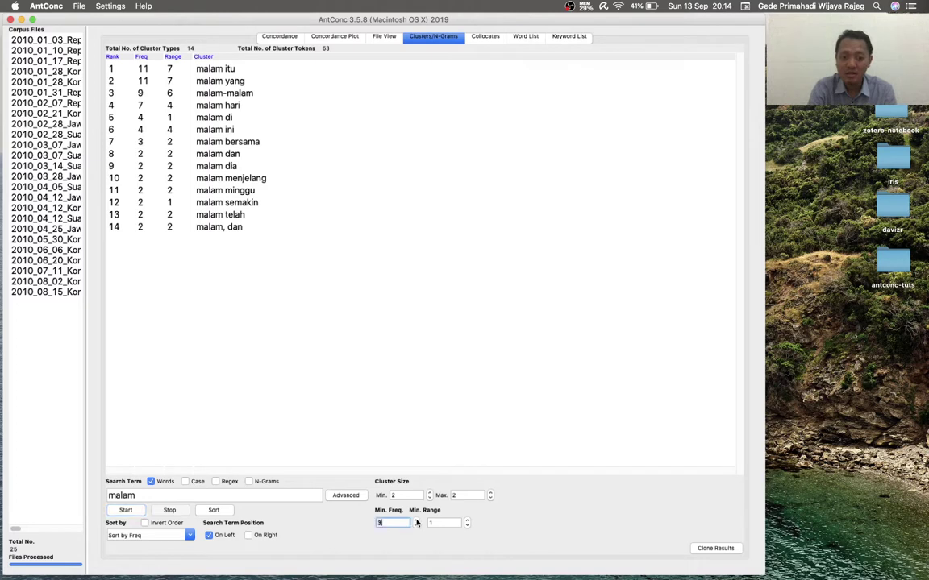
left_click(125, 510)
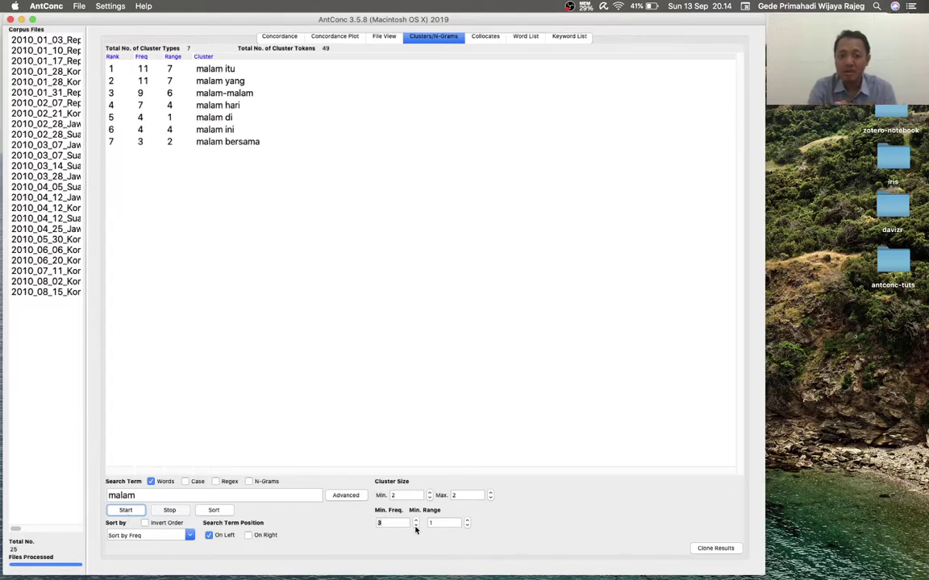
left_click(468, 522)
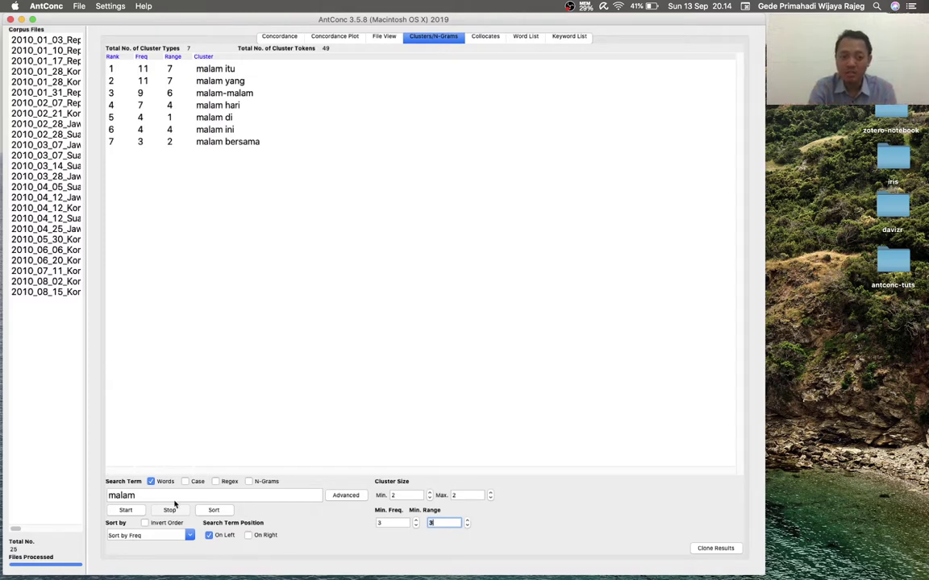
left_click(126, 510)
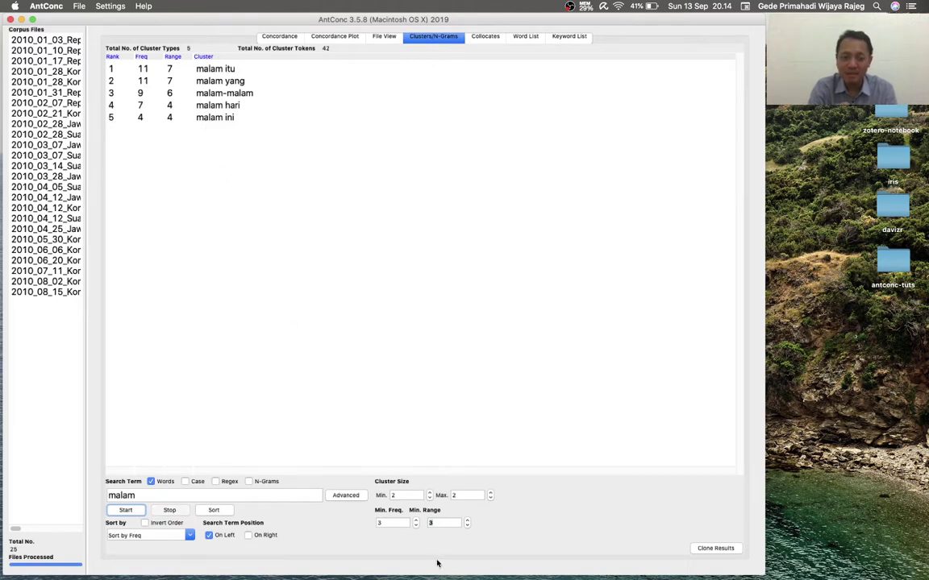
left_click(415, 527)
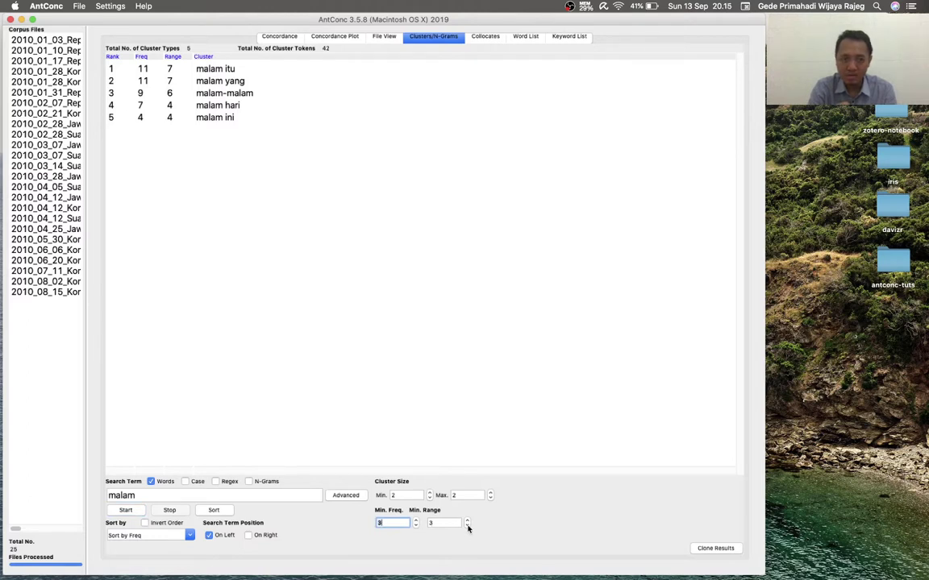
Select range as the cluster sort order, switch it to word and sort the list.
left_click(188, 536)
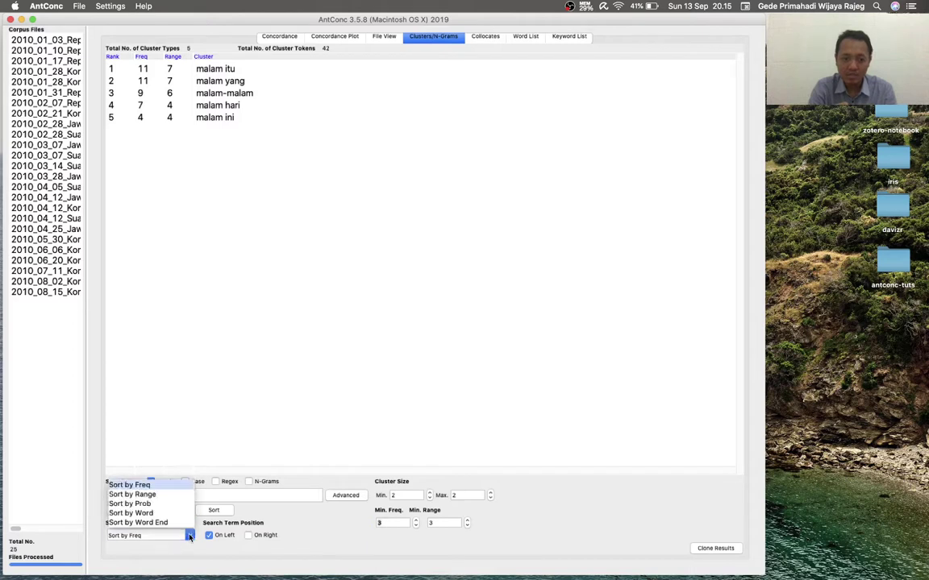
left_click(153, 495)
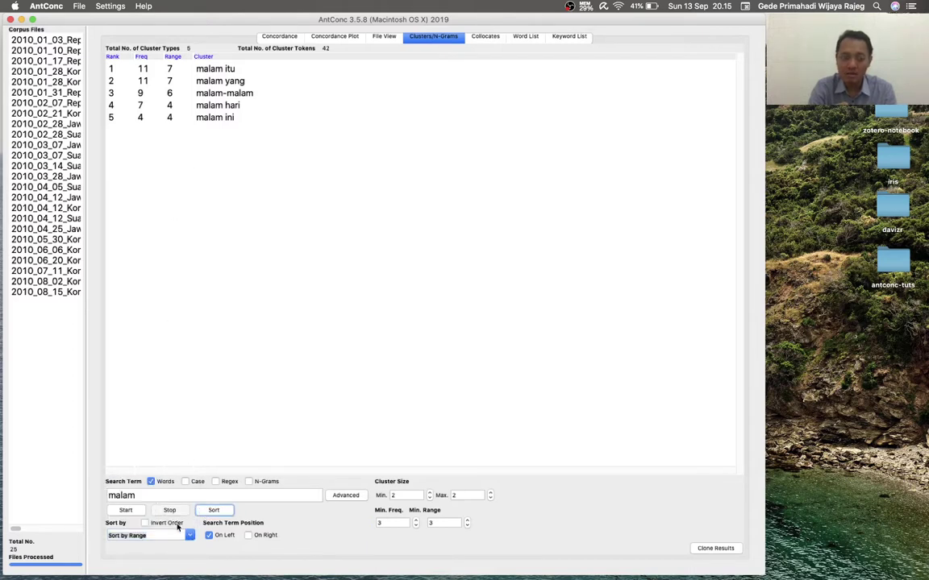
left_click(189, 536)
left_click(153, 512)
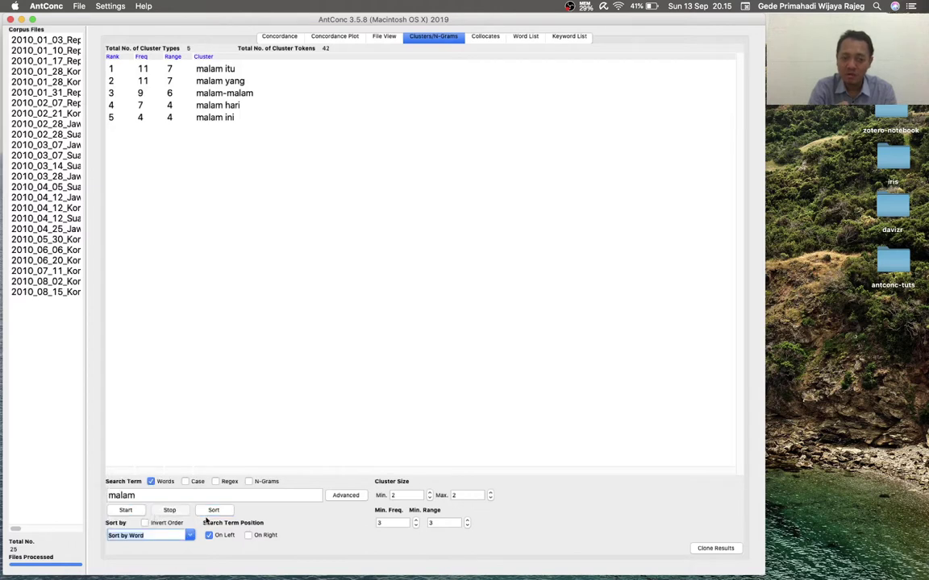
left_click(213, 510)
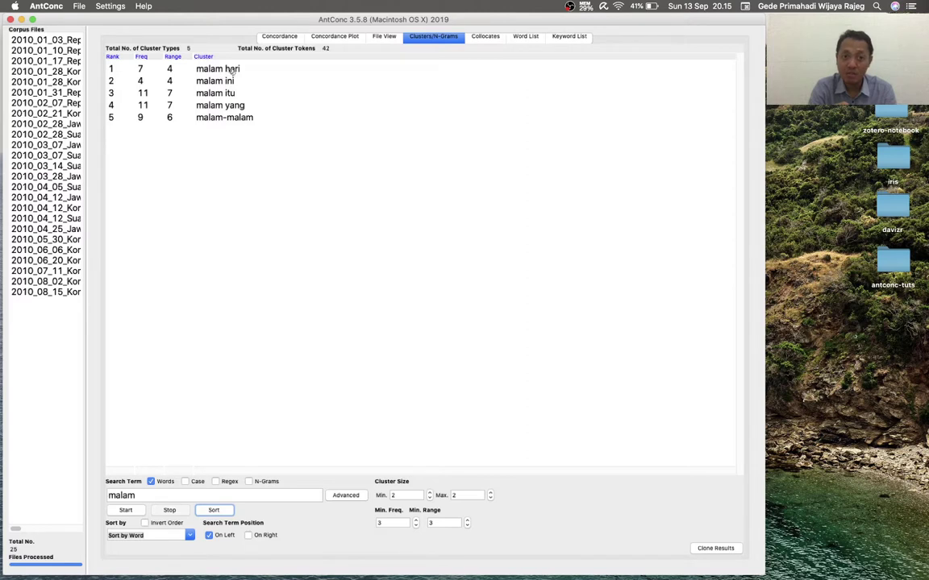
Sort the "malam" clusters by word end.
left_click(189, 535)
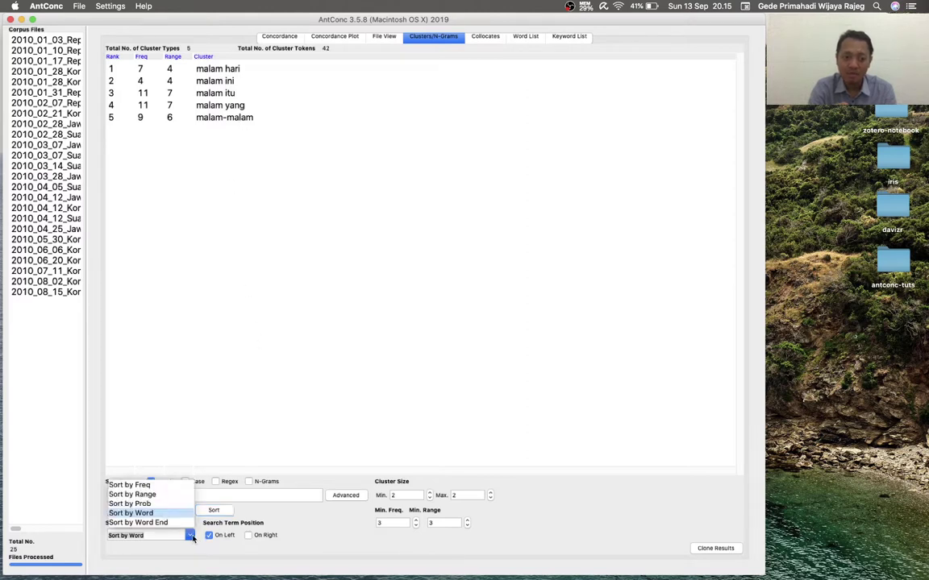
left_click(180, 522)
left_click(207, 511)
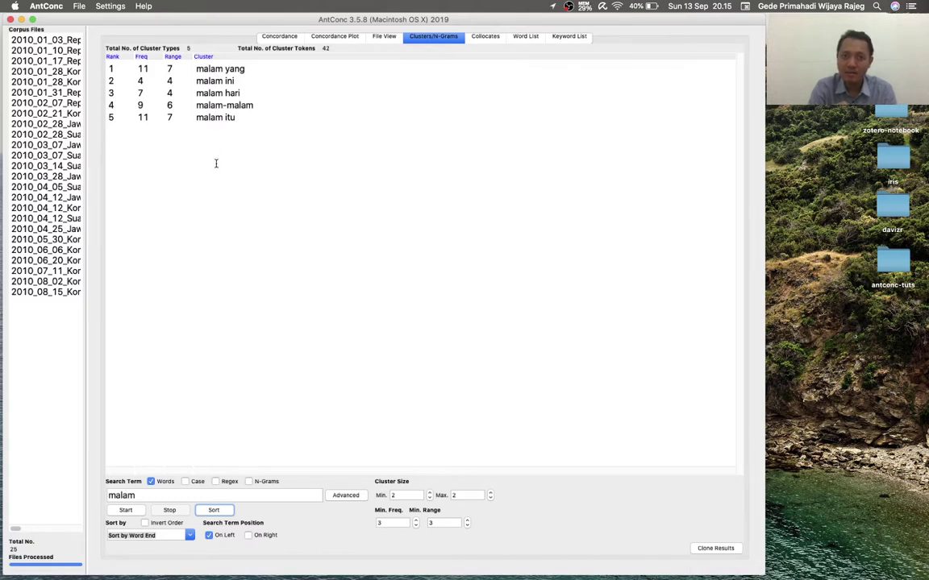
Regenerate the clusters with "malam" positioned on the right, sorted by frequency.
left_click(248, 535)
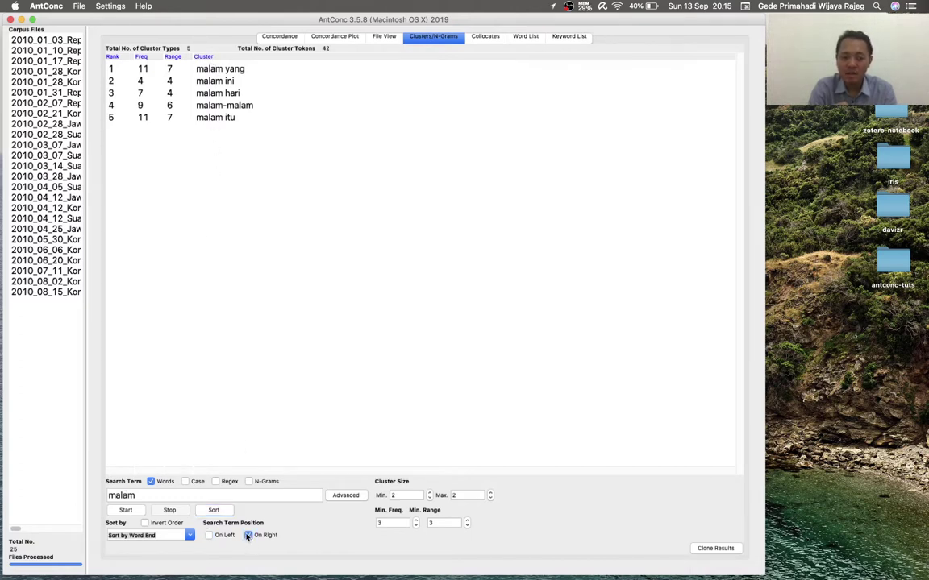
left_click(177, 535)
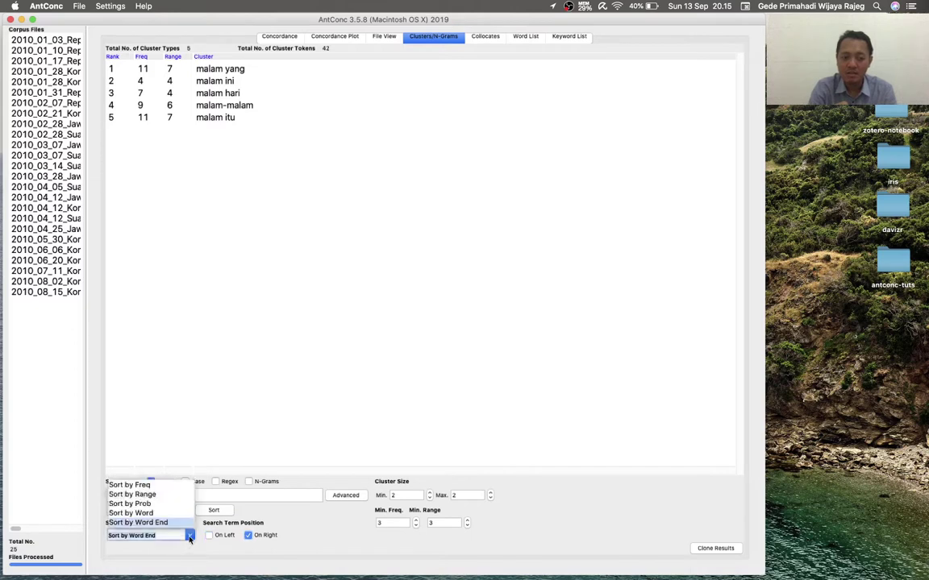
left_click(157, 485)
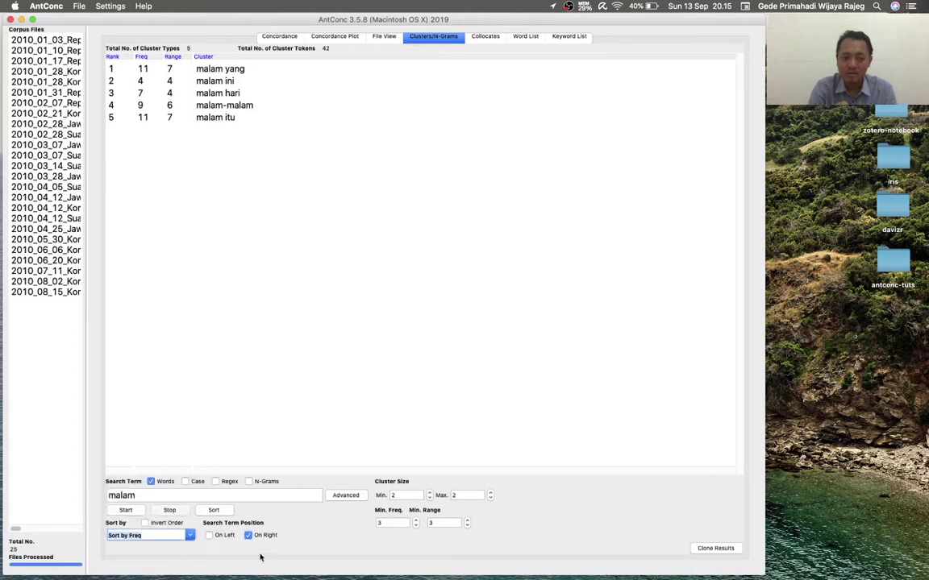
left_click(129, 510)
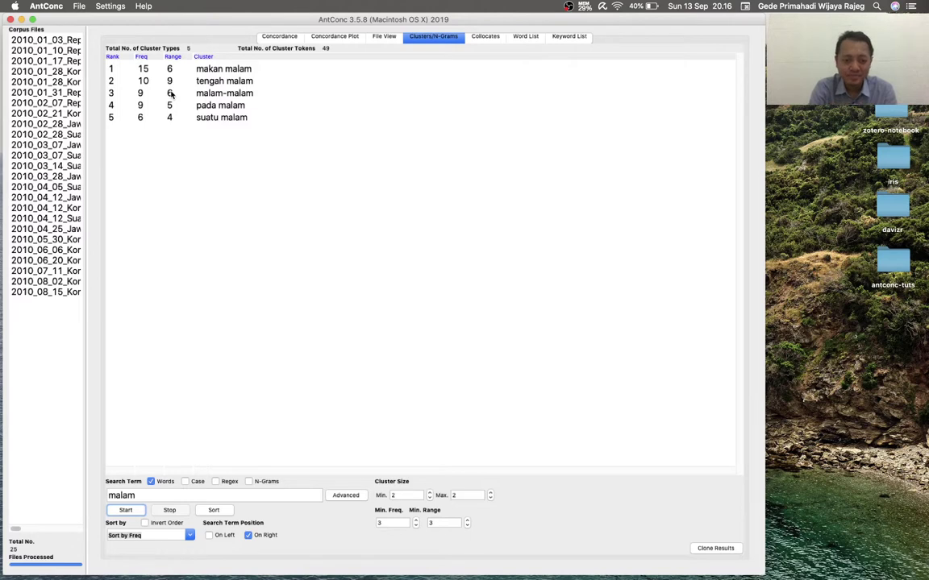
Try to regenerate the "malam" clusters sorted by probability.
left_click(192, 539)
left_click(150, 504)
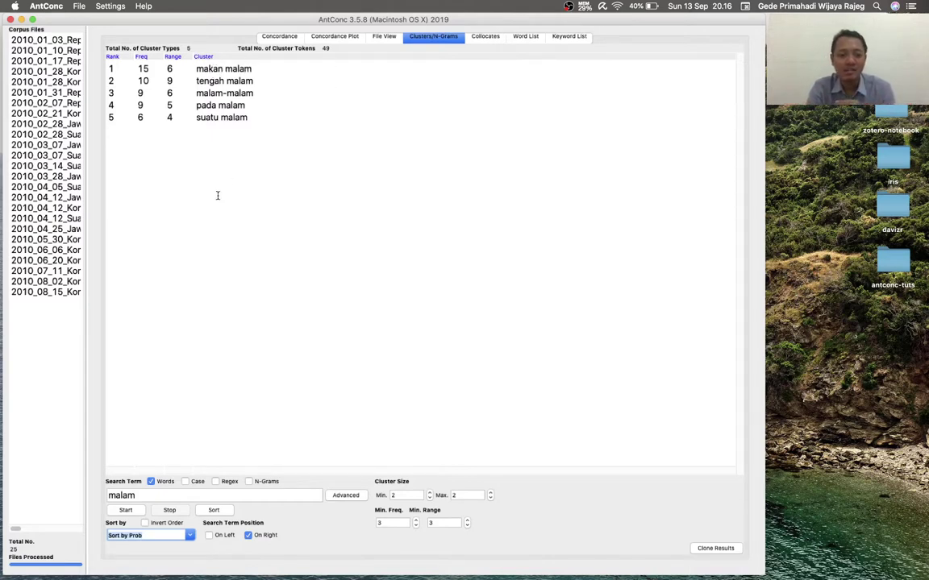
left_click(129, 512)
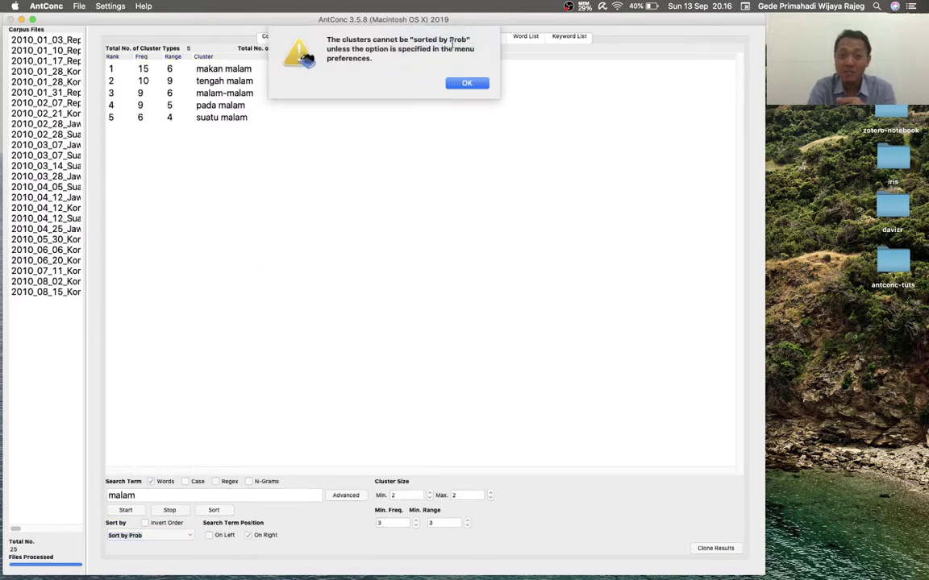
left_click(465, 84)
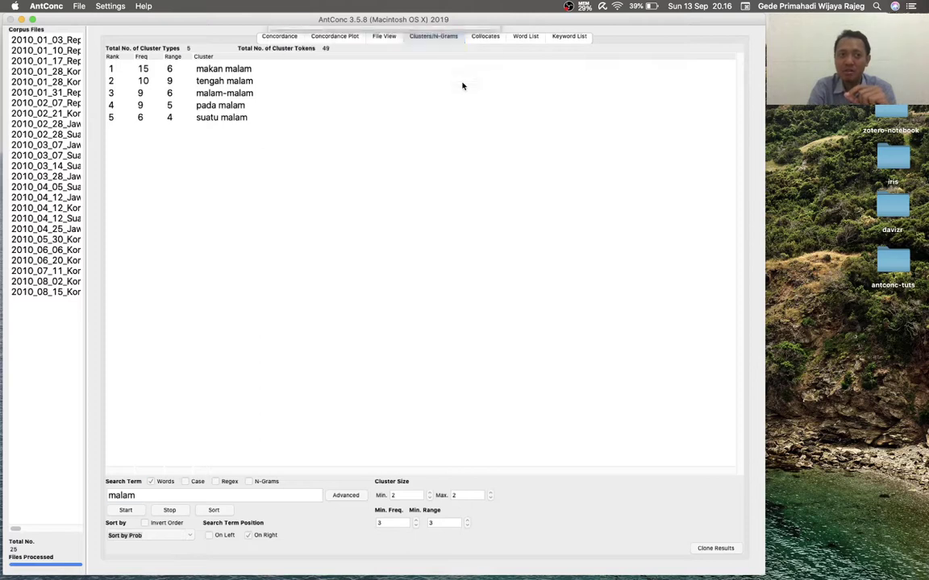
Enable the display of transitional probability between first and other words in the Clusters/N-Grams tool preferences and apply the change.
left_click(108, 6)
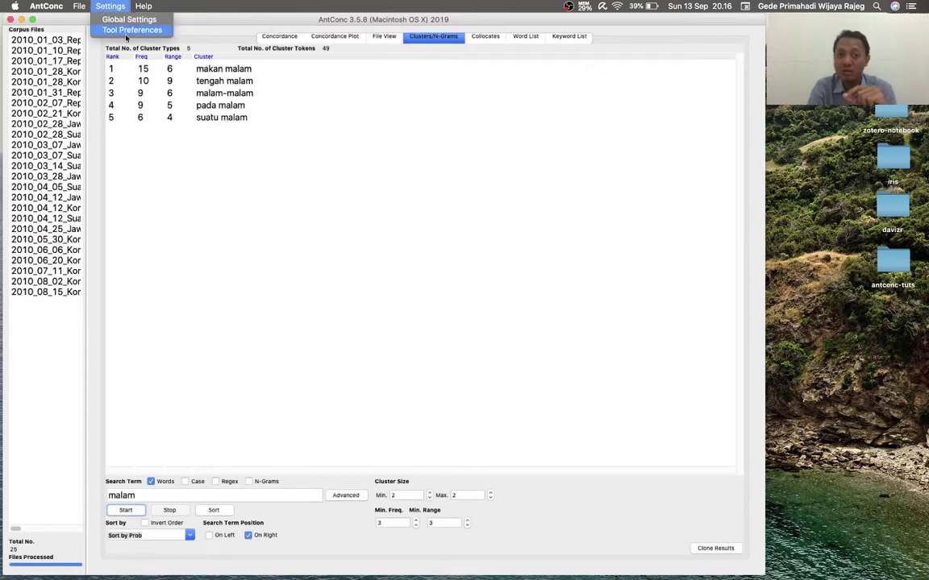
left_click(129, 31)
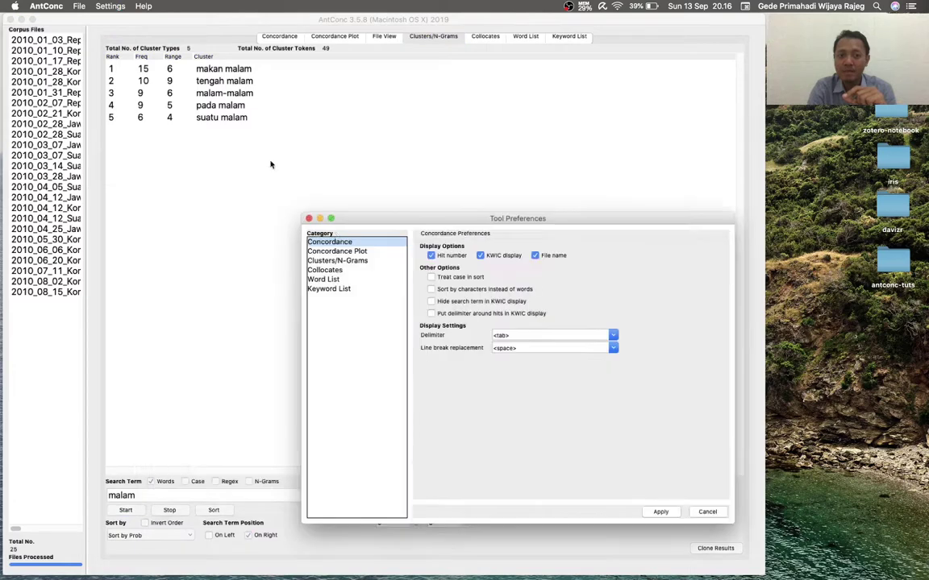
left_click(337, 261)
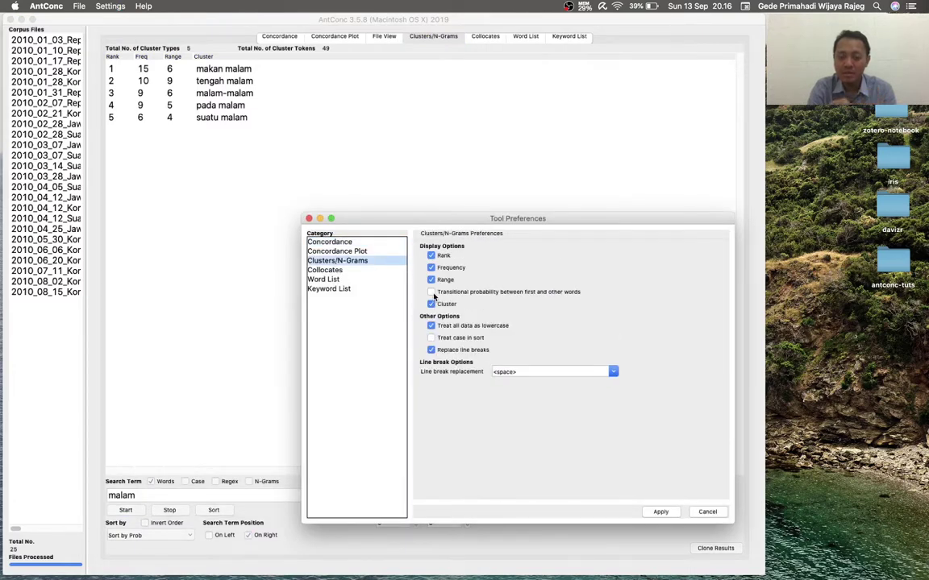
left_click(432, 293)
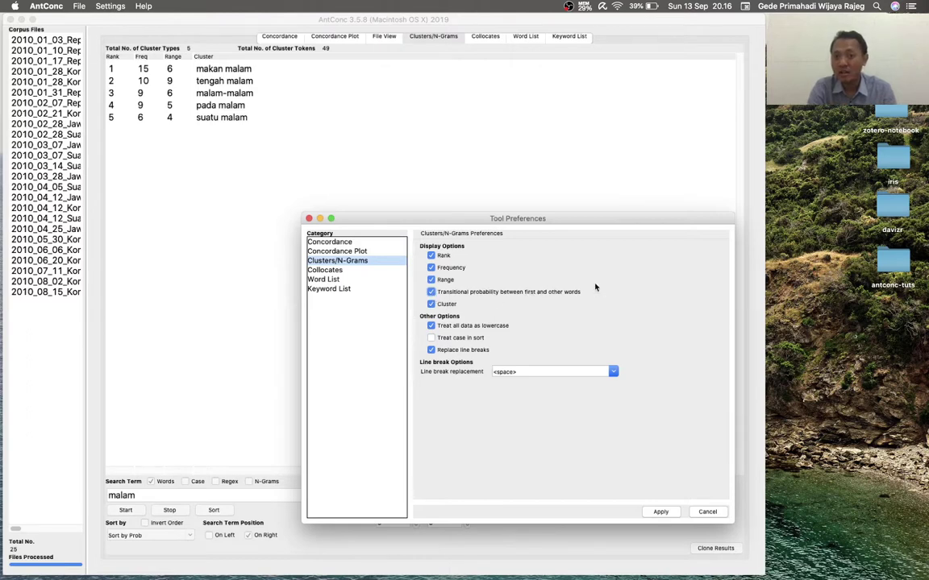
left_click(665, 511)
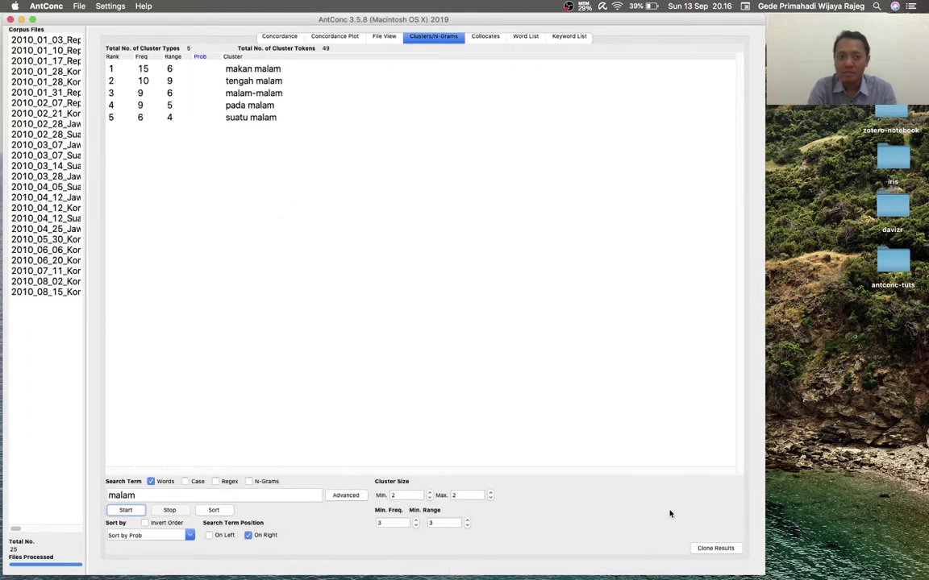
Regenerate the "malam" clusters sorted by frequency with the search term still positioned on the right.
left_click(188, 534)
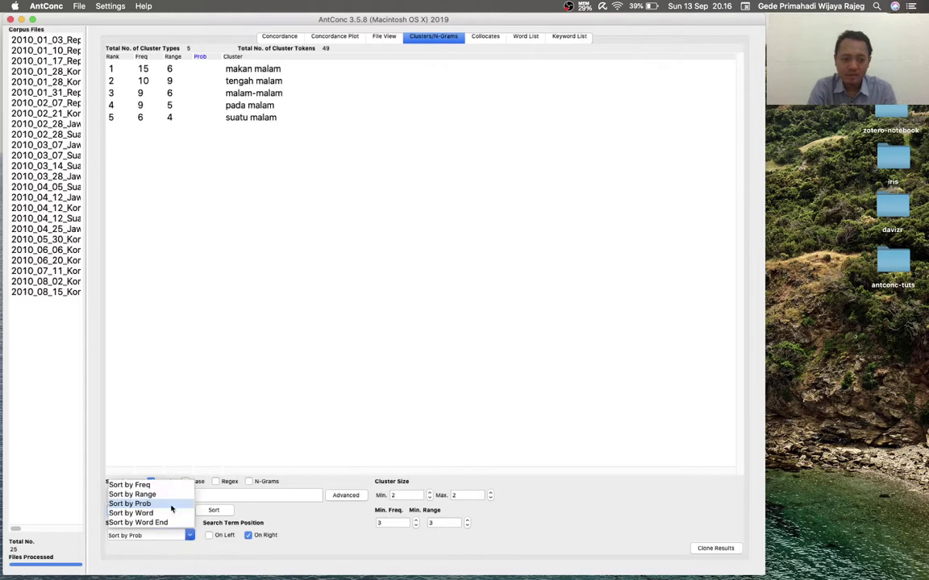
left_click(137, 485)
left_click(126, 510)
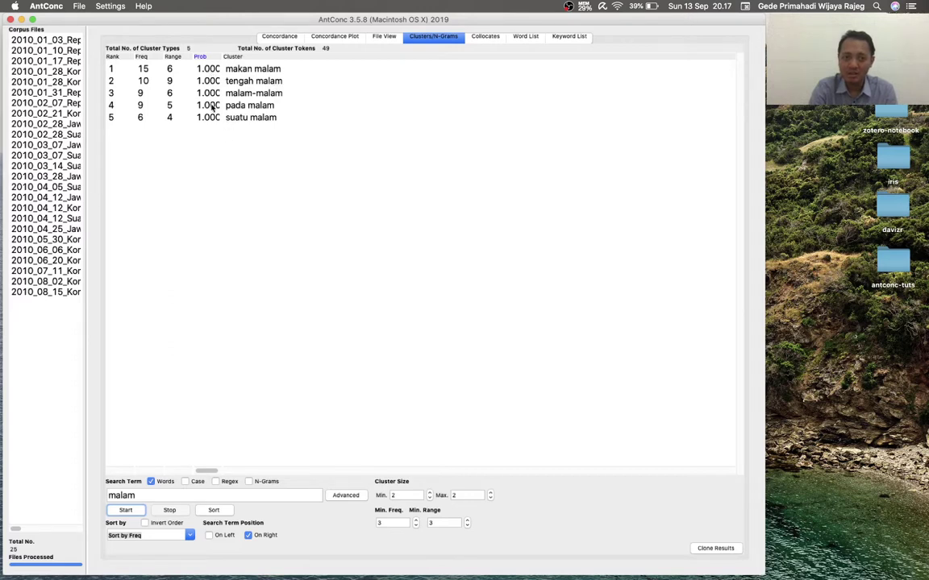
Generate the "malam" clusters with the search term on the left, and again with it on the right.
left_click(209, 535)
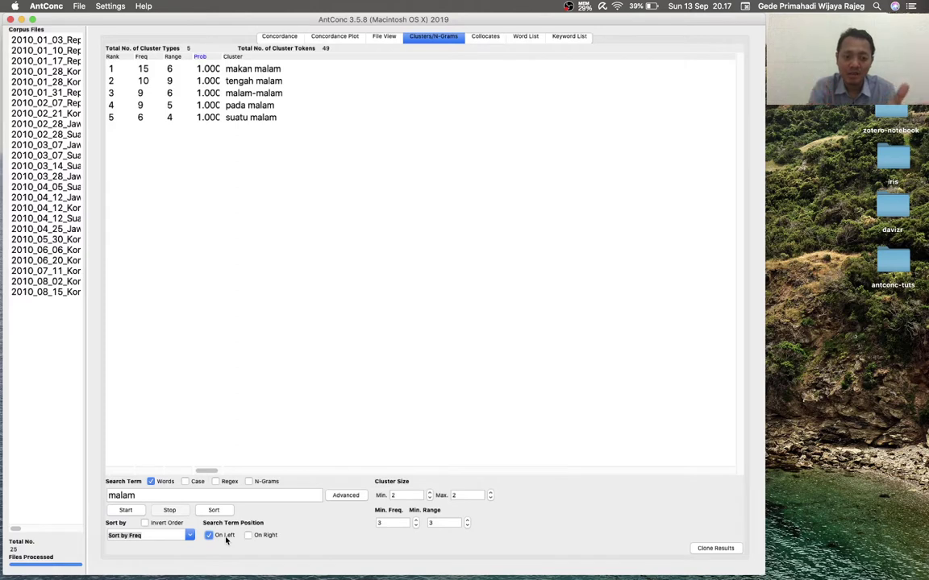
left_click(136, 511)
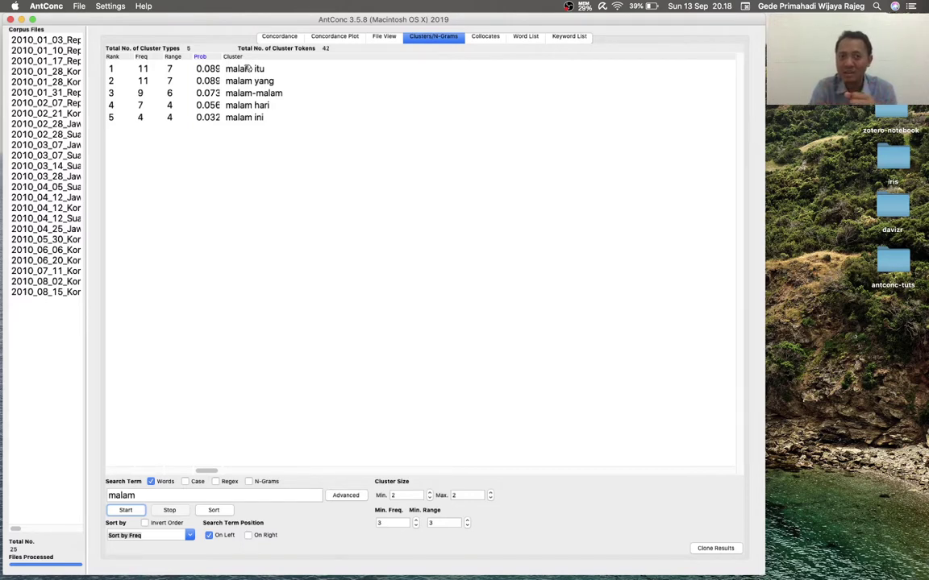
left_click(249, 535)
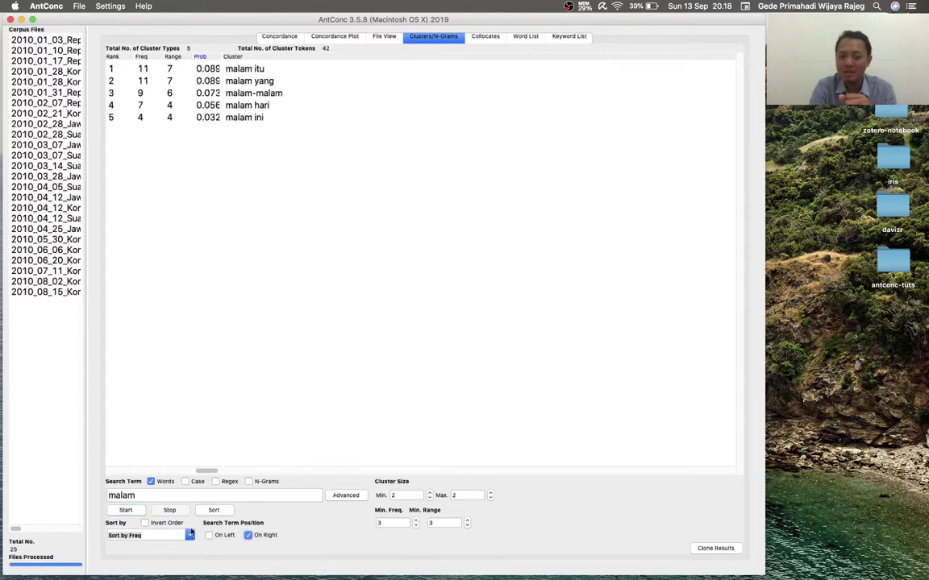
left_click(133, 512)
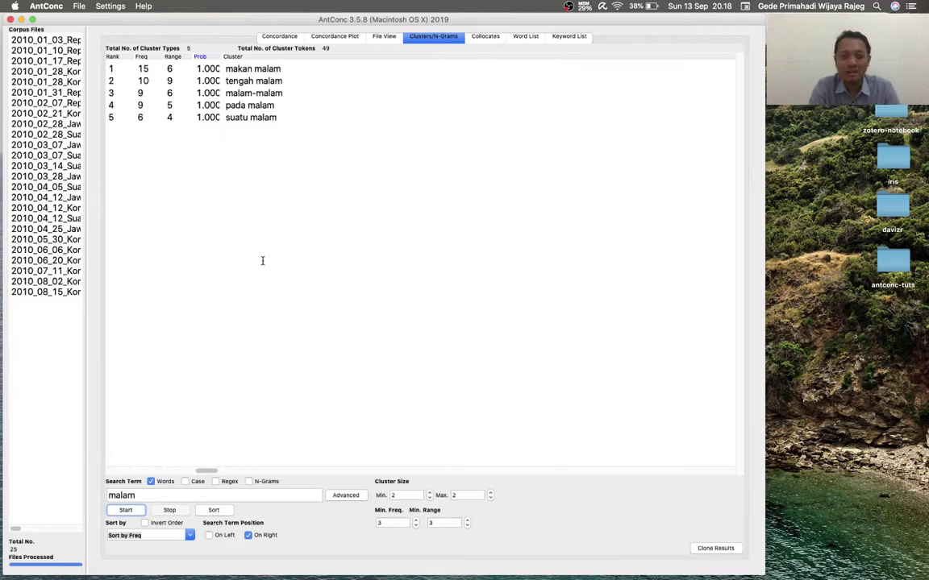
View the concordance lines for the "makan malam" cluster and return to the cluster list.
mouse_move(225, 66)
left_mouse_down()
mouse_move(246, 117)
mouse_move(229, 74)
left_mouse_up()
left_click(230, 67)
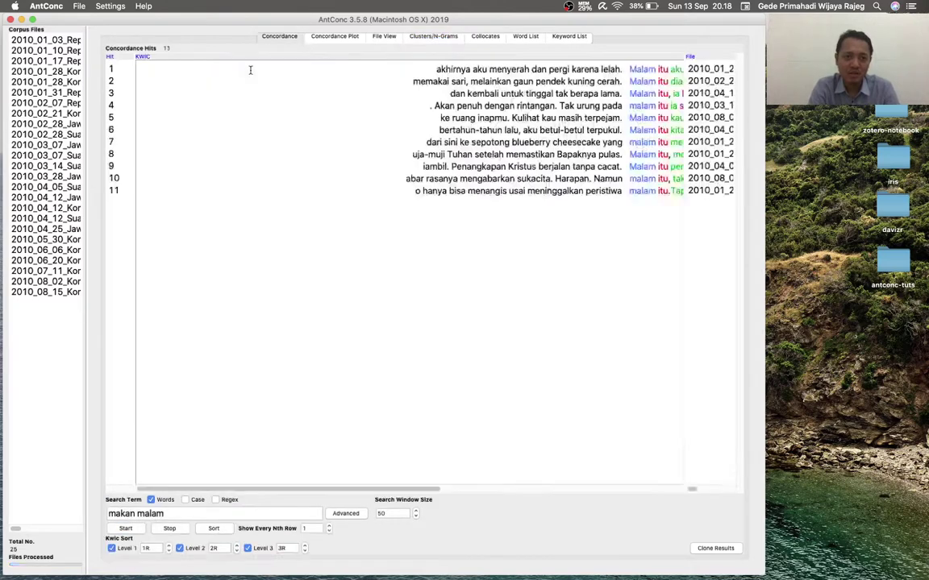
left_click(433, 36)
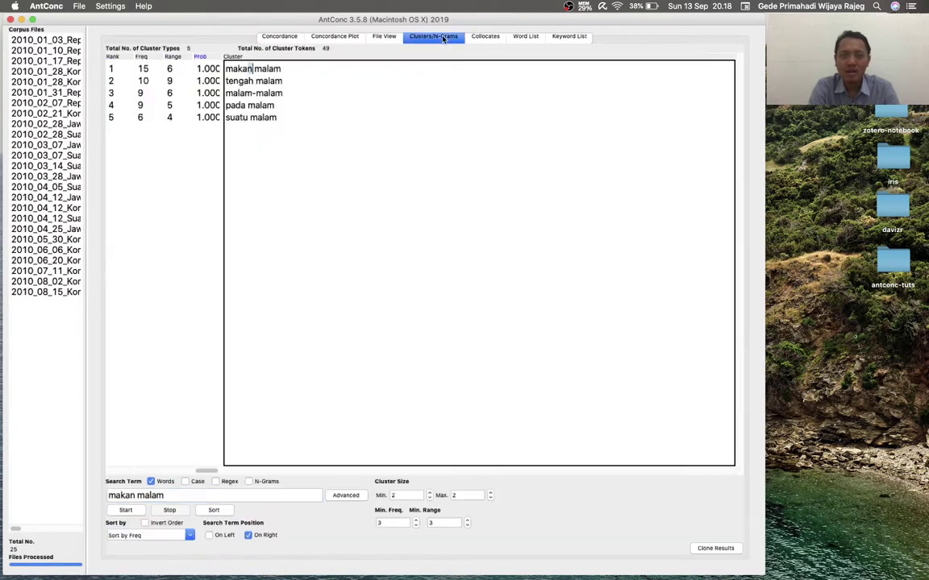
left_click(186, 536)
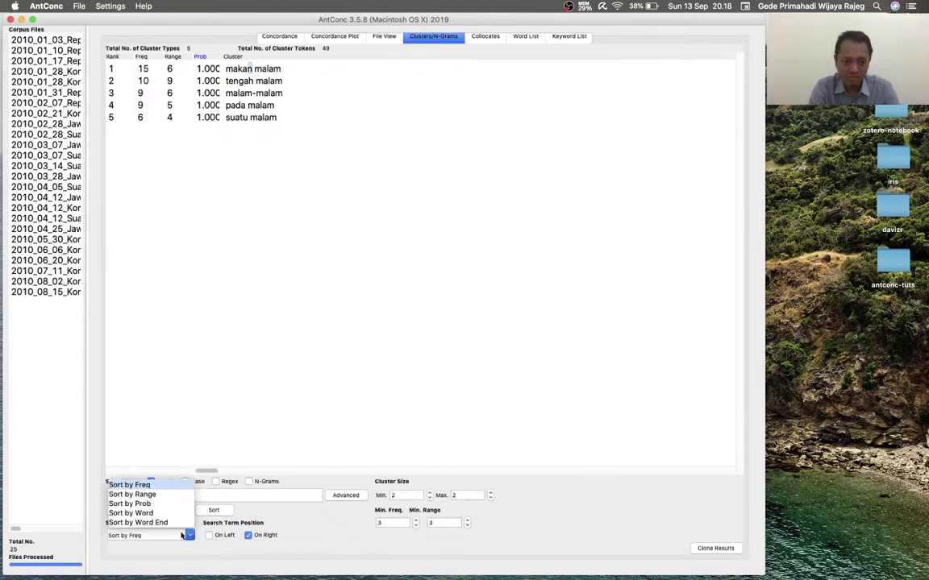
left_click(295, 526)
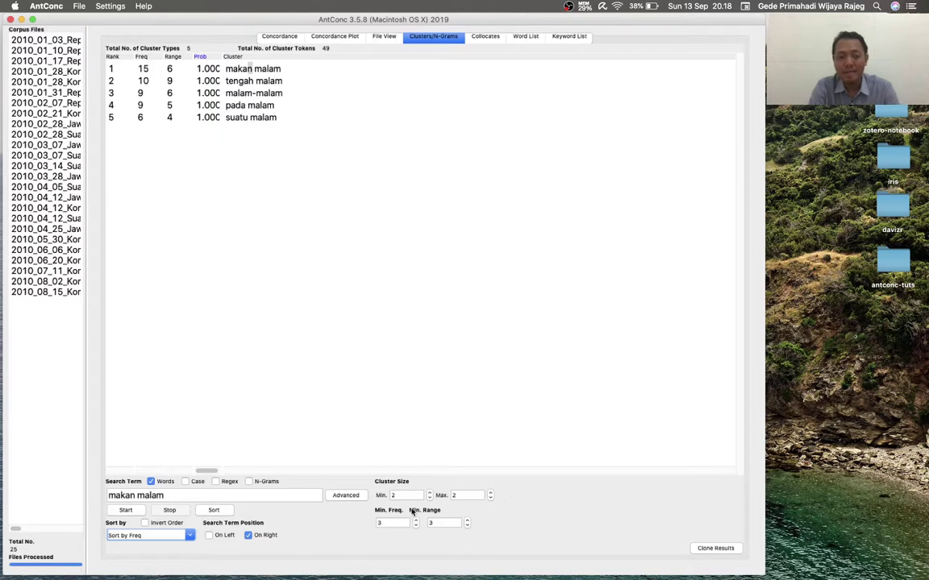
left_click(794, 376)
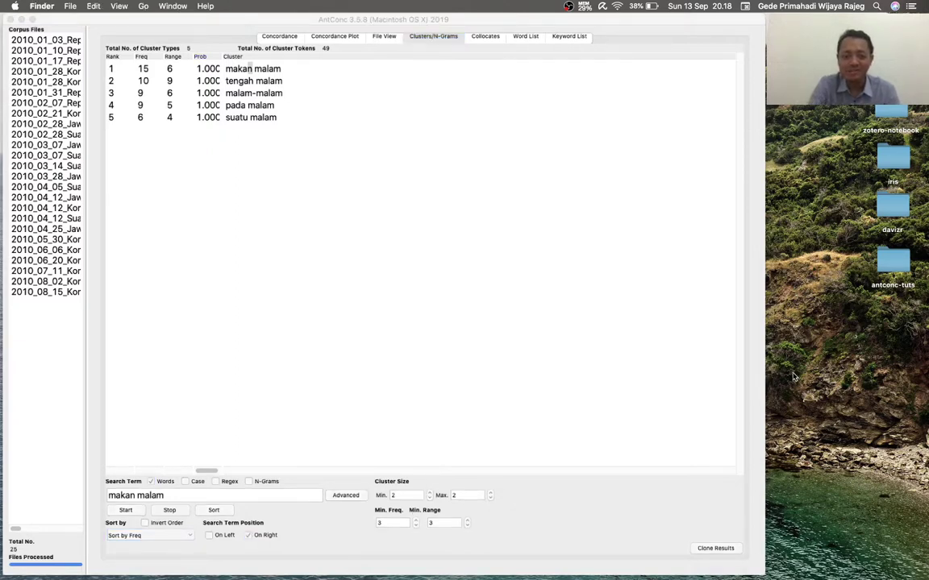